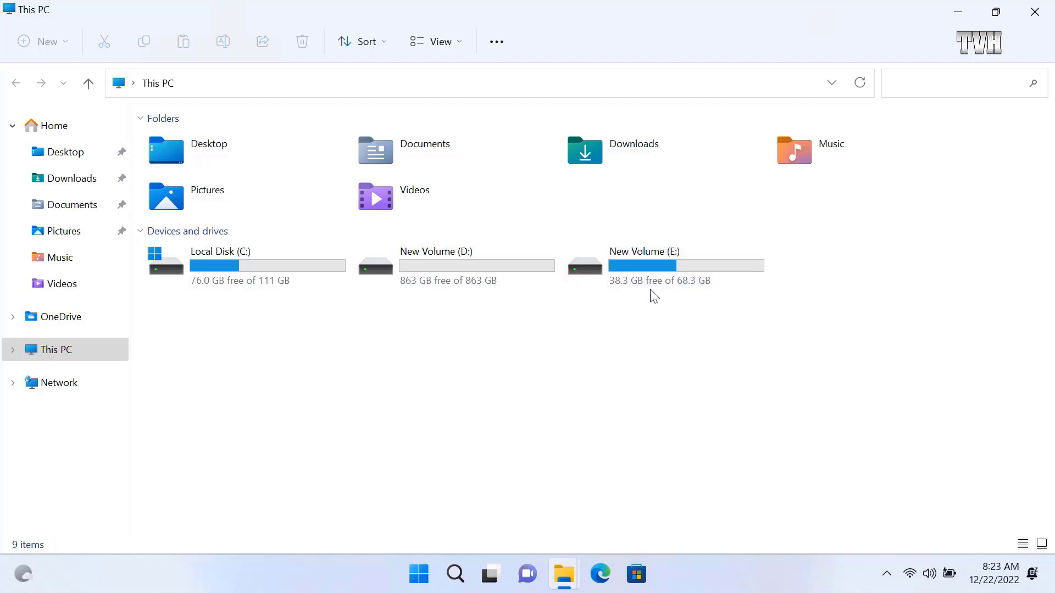
Step: Open Disk Management in Computer Management to view the partitions on both disks
mouse_move(674, 284)
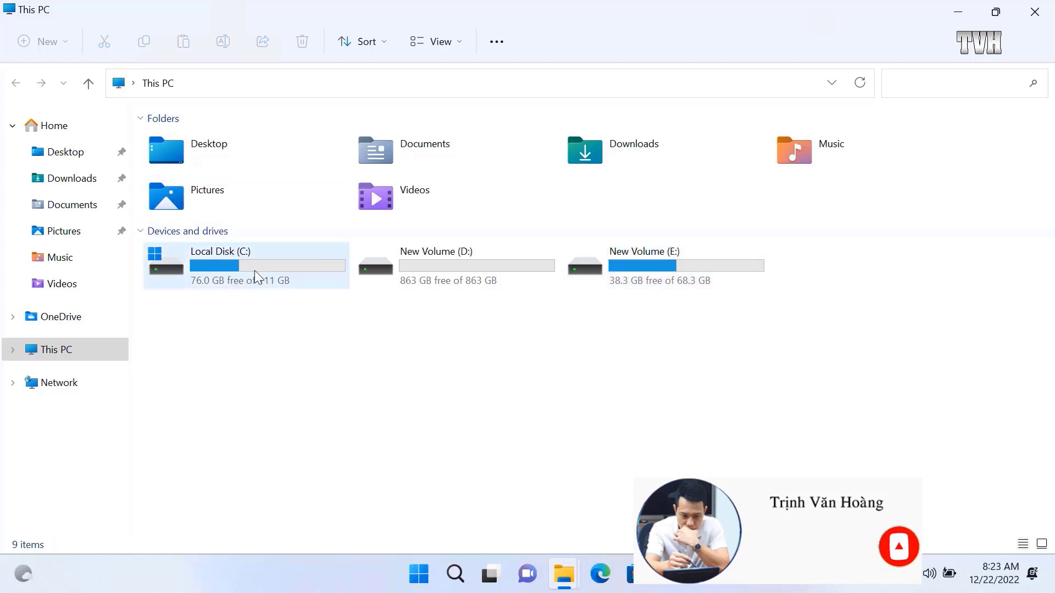
mouse_move(243, 266)
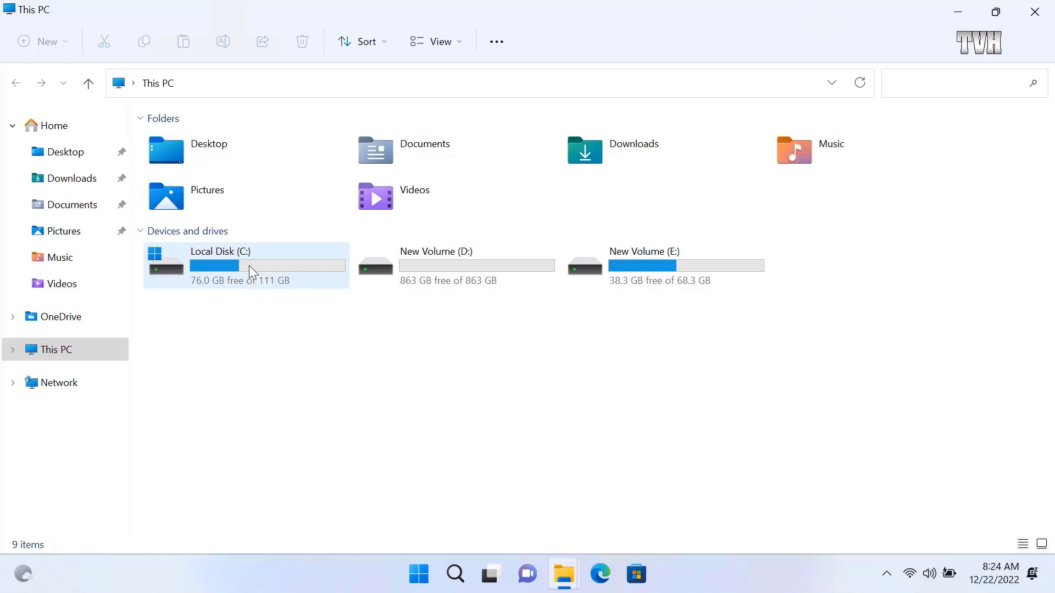
key(super+d)
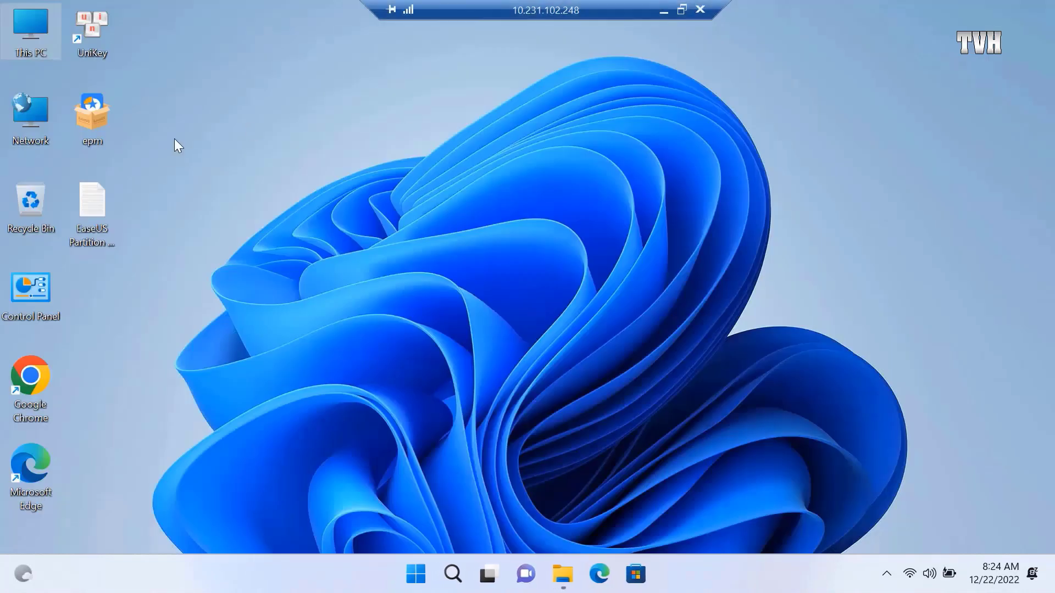
right_click(40, 30)
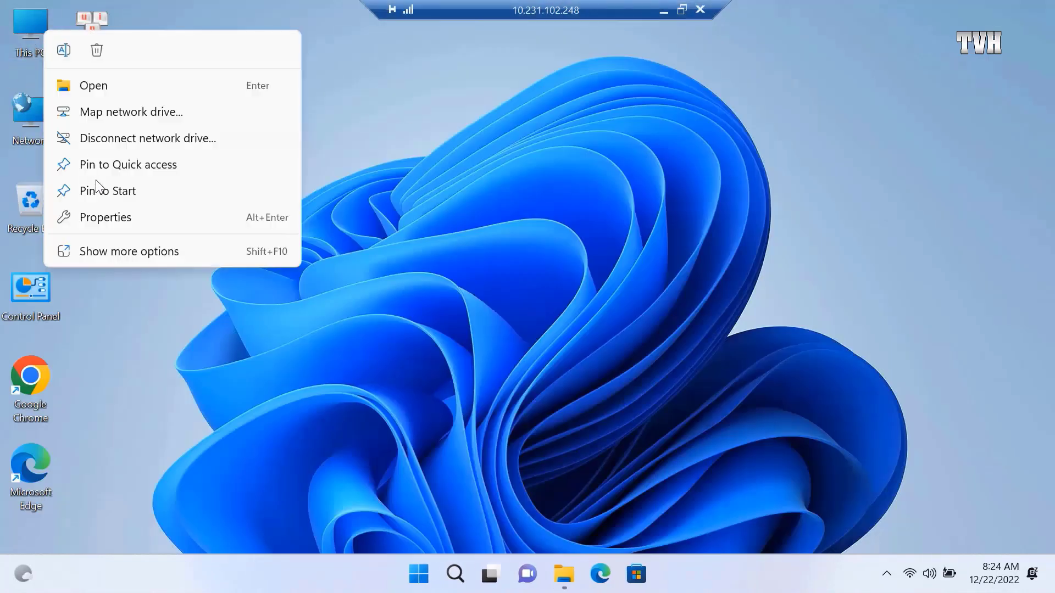
click(109, 252)
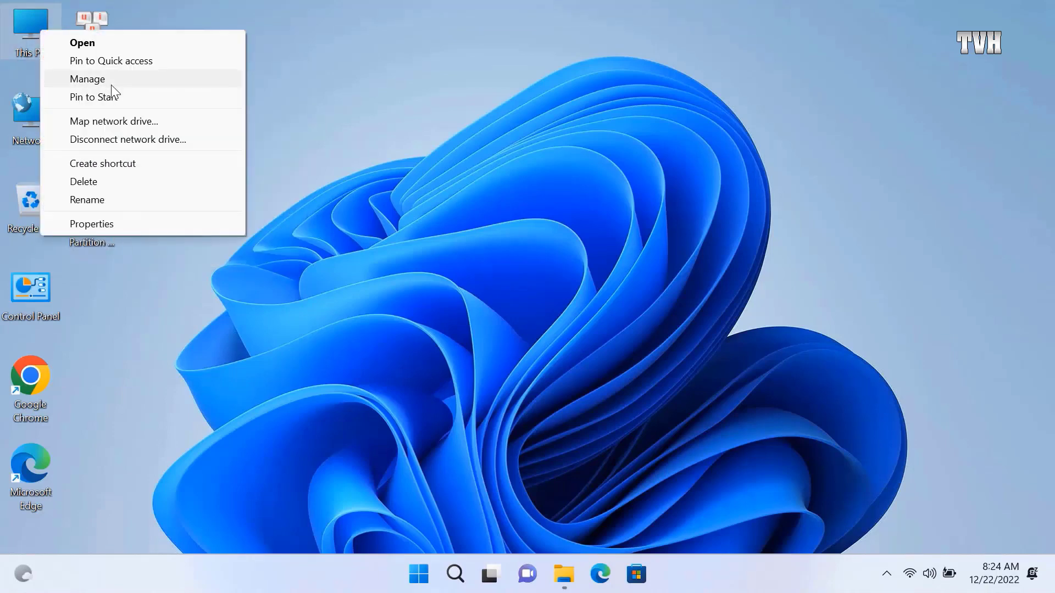
click(106, 83)
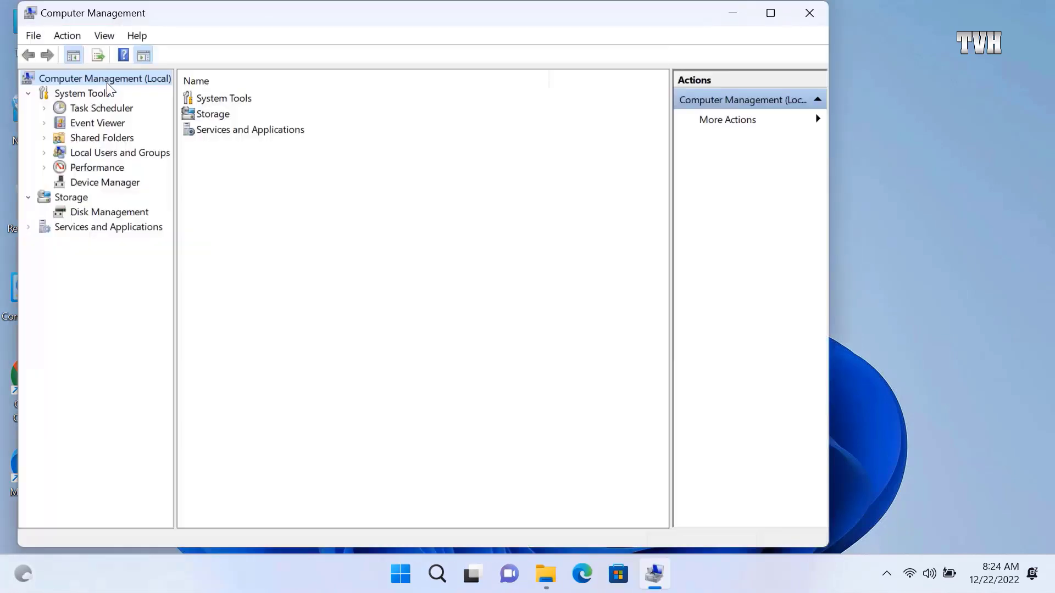
click(114, 211)
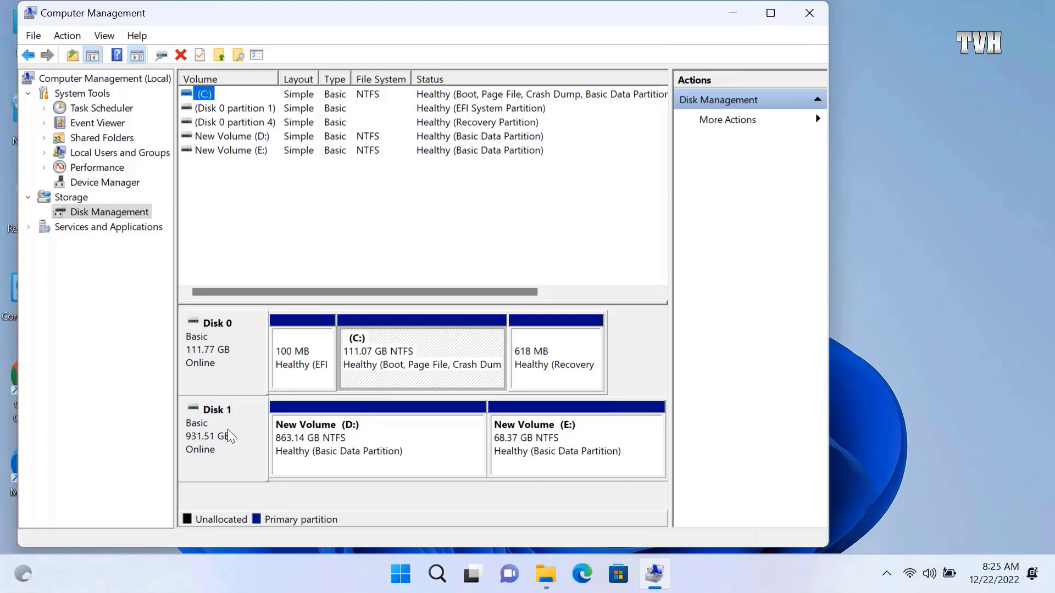
Step: Check which volume operations Disk Management offers for the C: and D: partitions
right_click(395, 356)
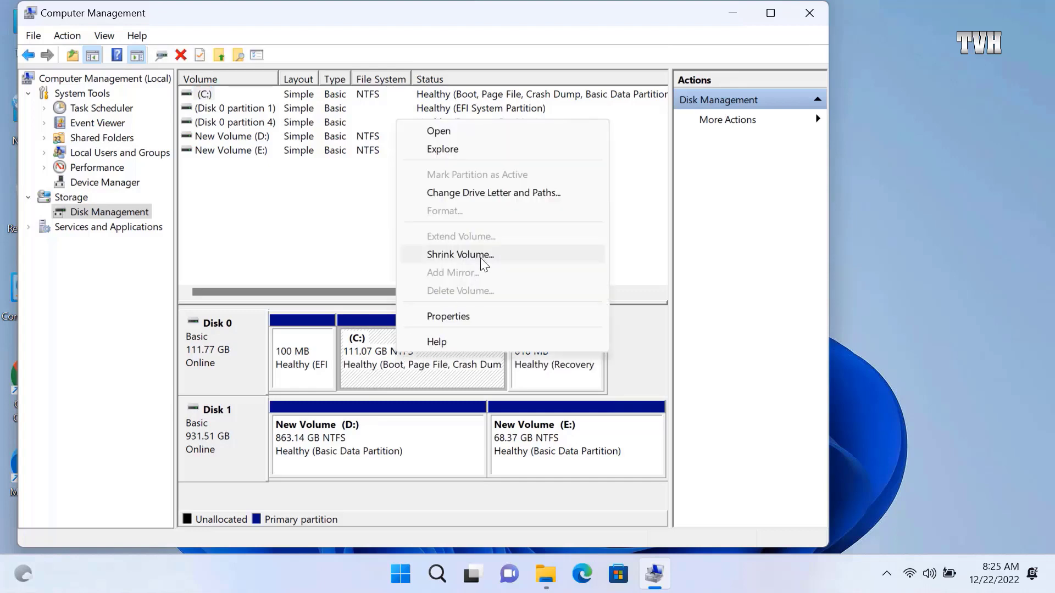
right_click(407, 452)
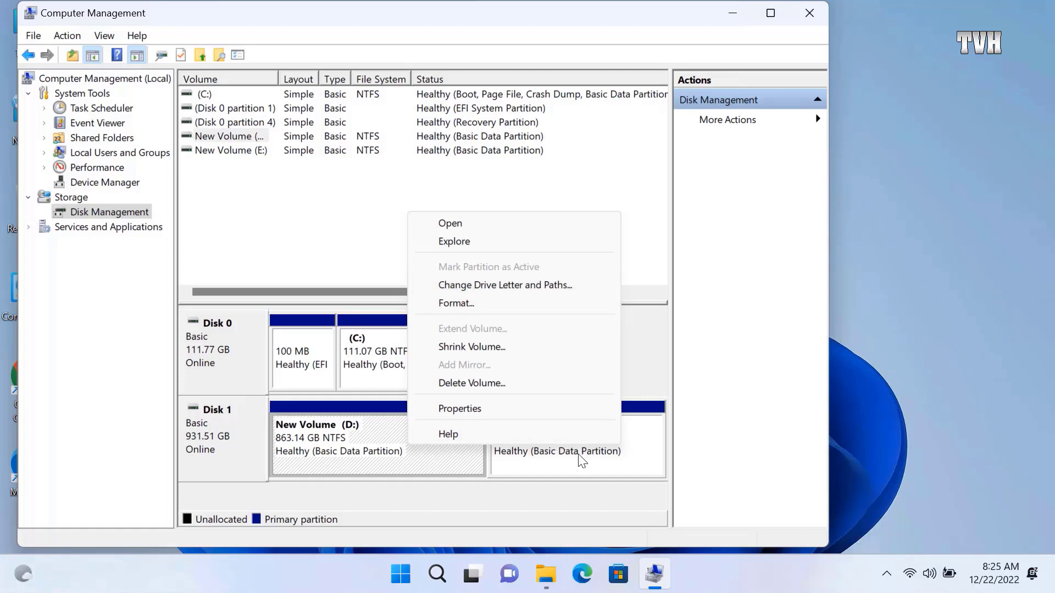
click(452, 460)
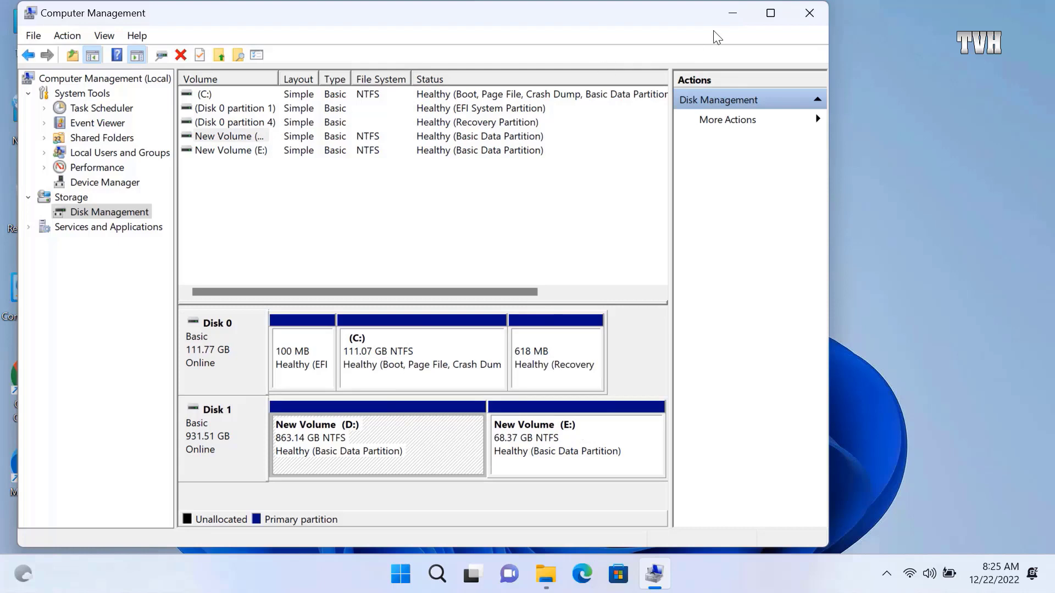
Step: Minimize Computer Management and check the details of the epm setup file and the EaseUS text file on the desktop
click(729, 20)
right_click(470, 233)
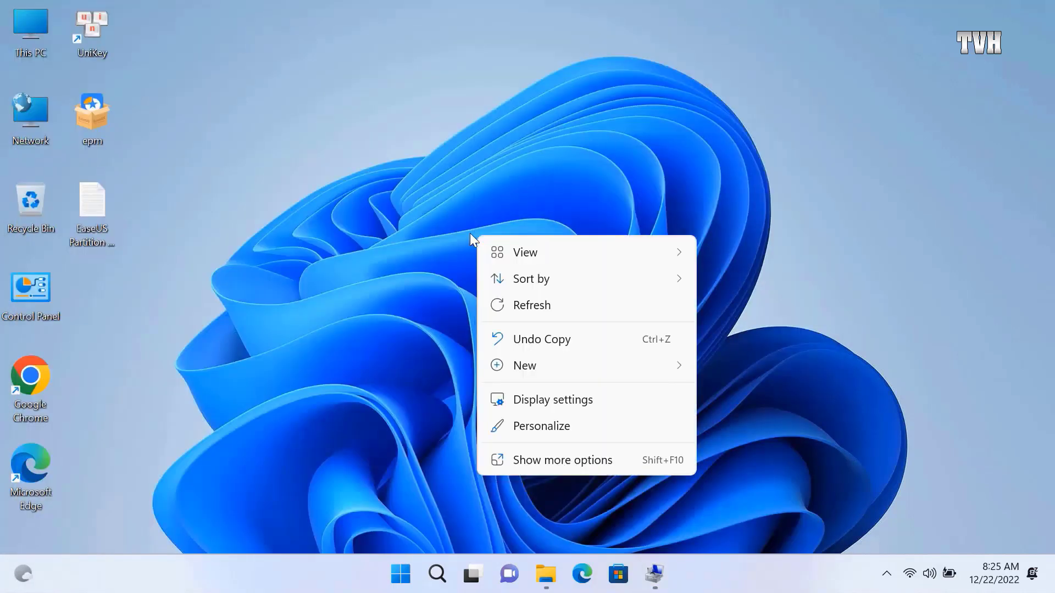
click(526, 308)
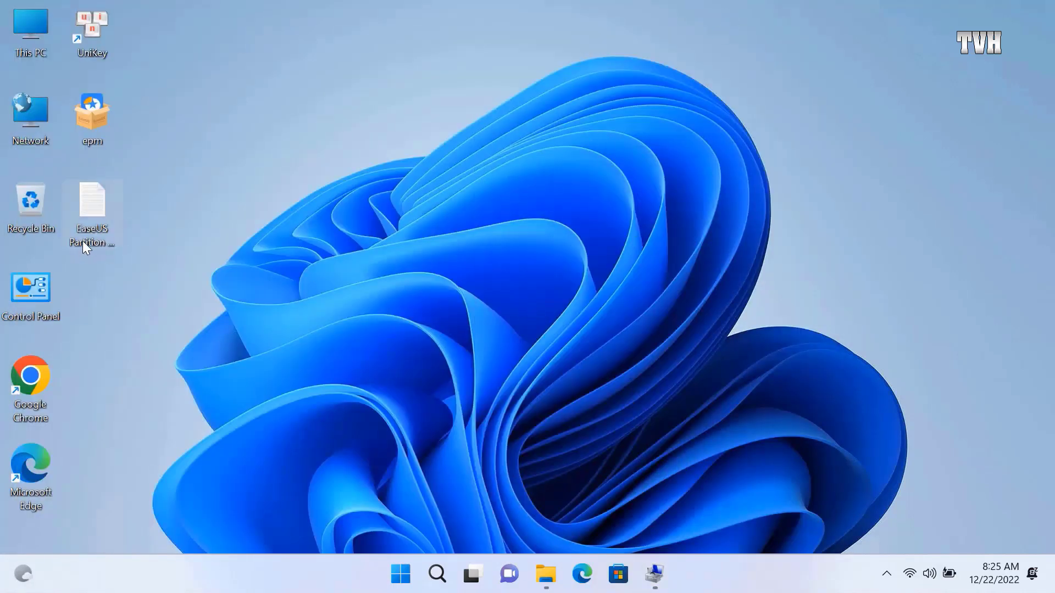
mouse_move(112, 261)
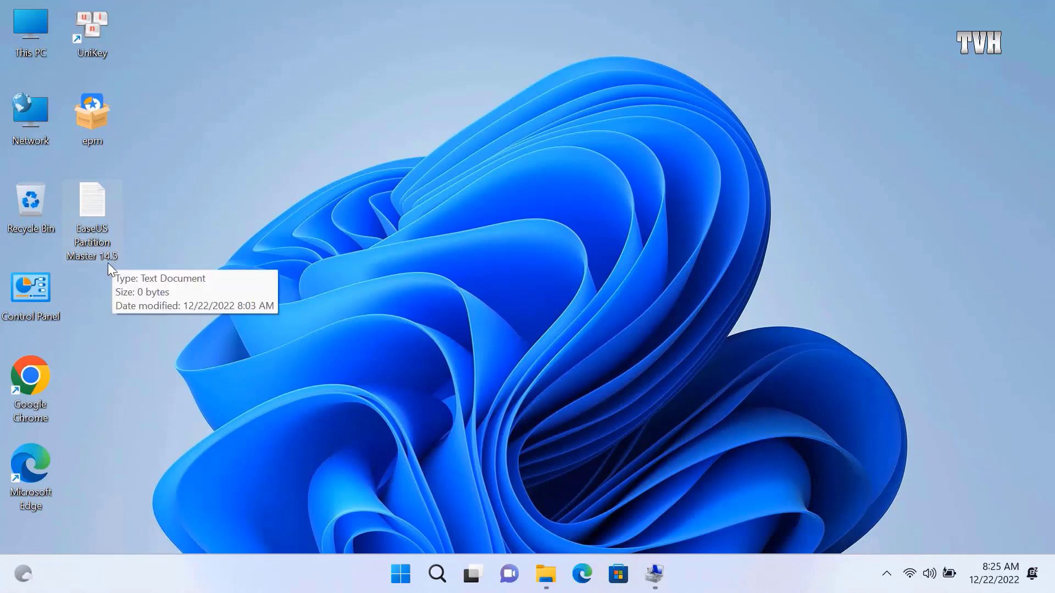
click(92, 242)
click(87, 115)
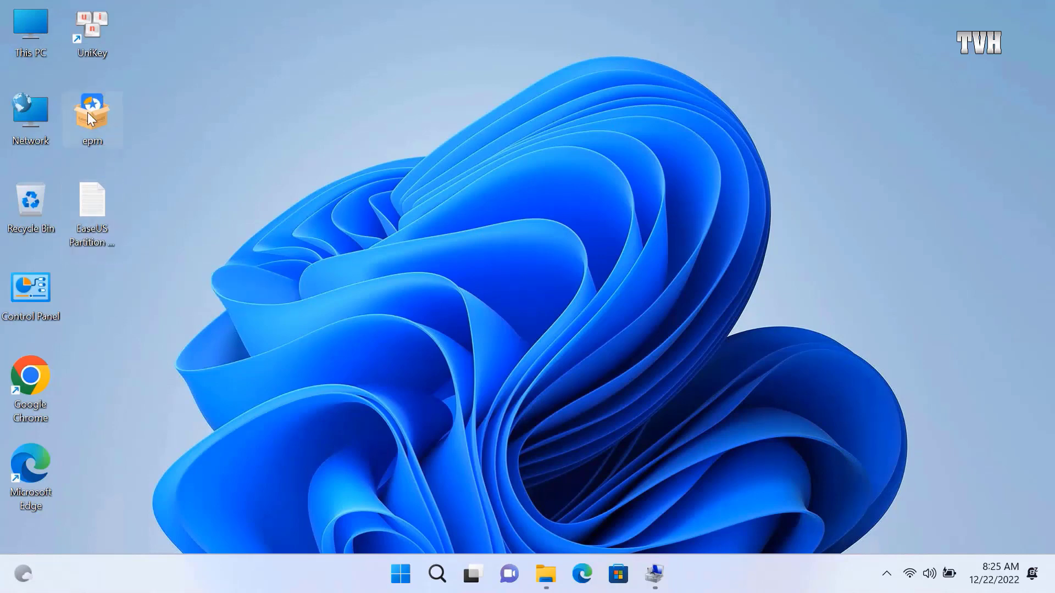
mouse_move(87, 113)
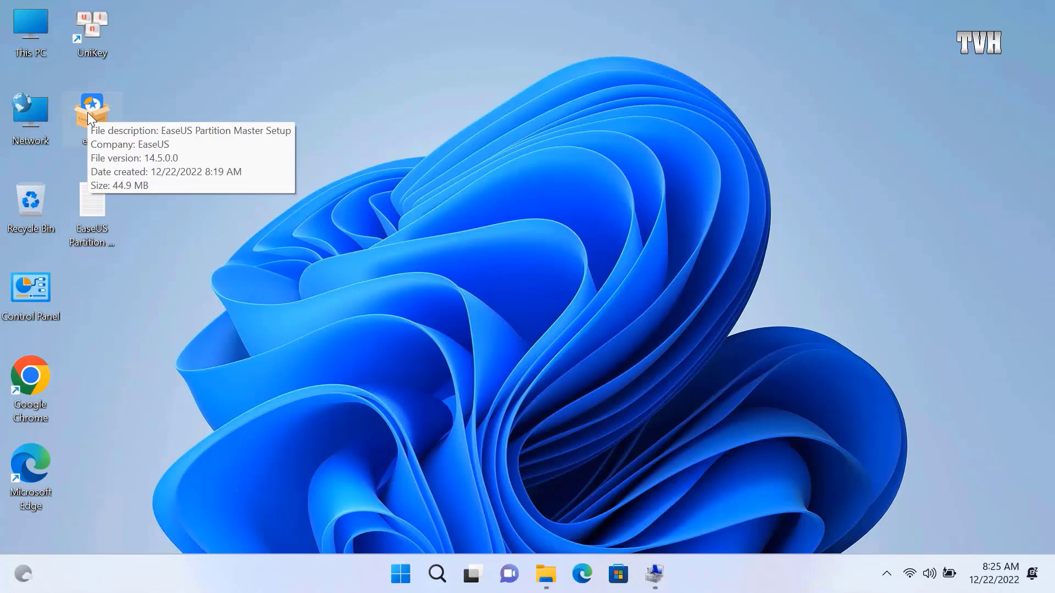
click(433, 298)
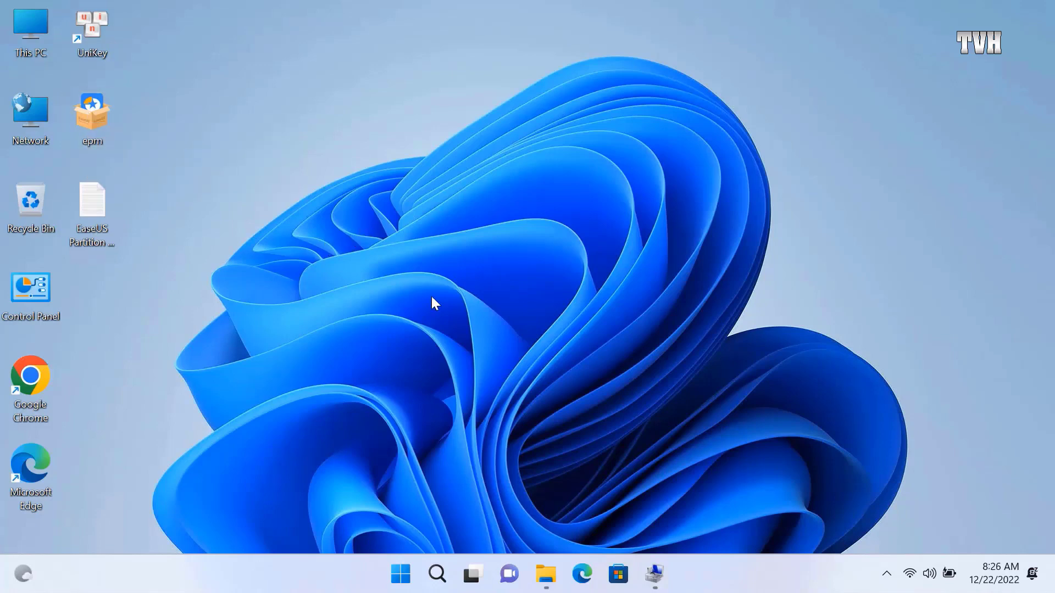
Step: Install EaseUS Partition Master Free from epm in English with the default folder and options, and finish setup without launching it
double_click(100, 120)
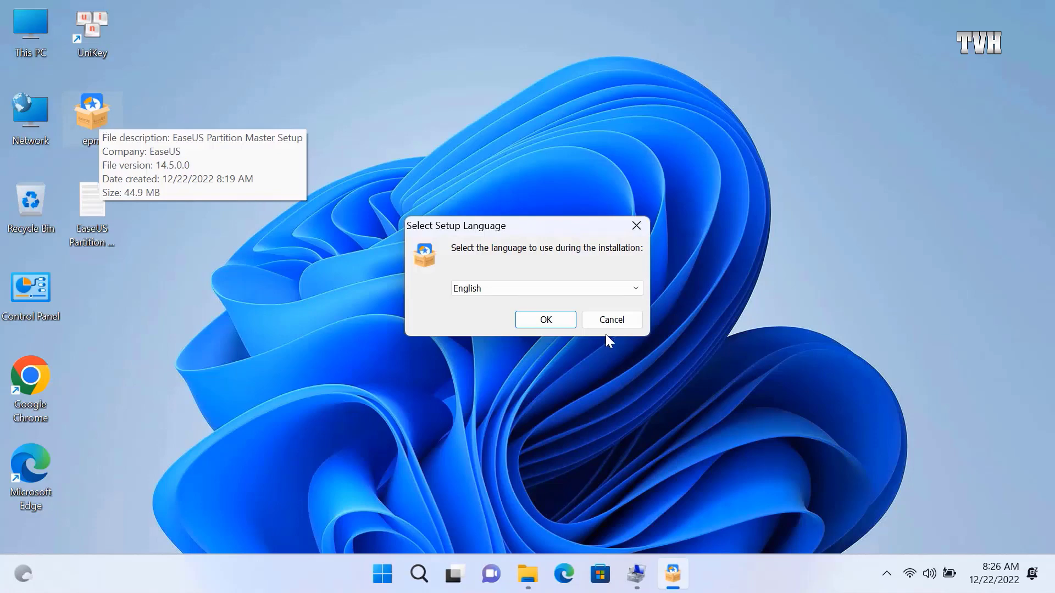
click(556, 319)
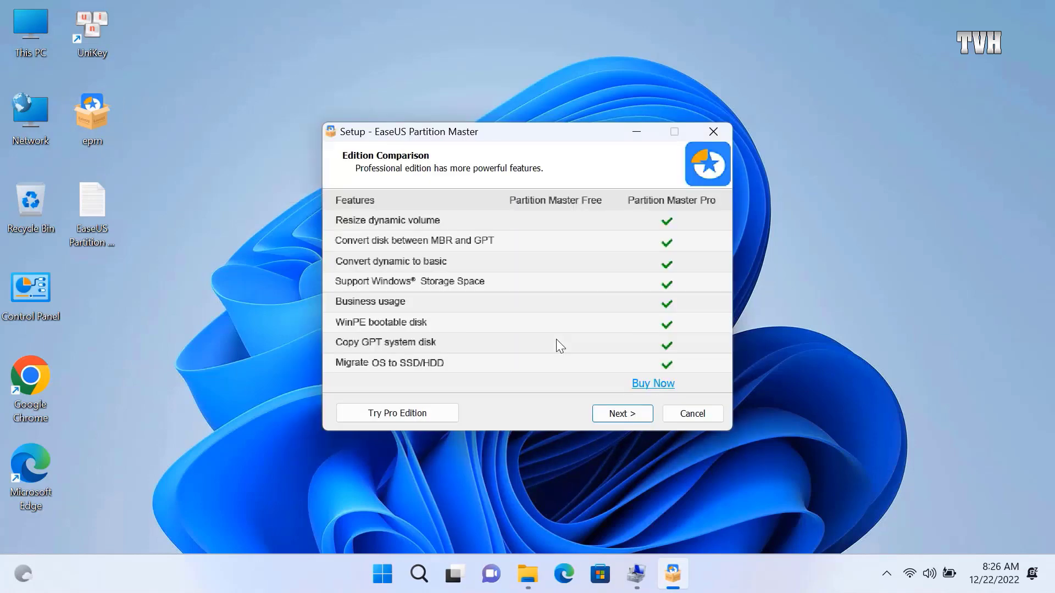
click(625, 416)
click(628, 415)
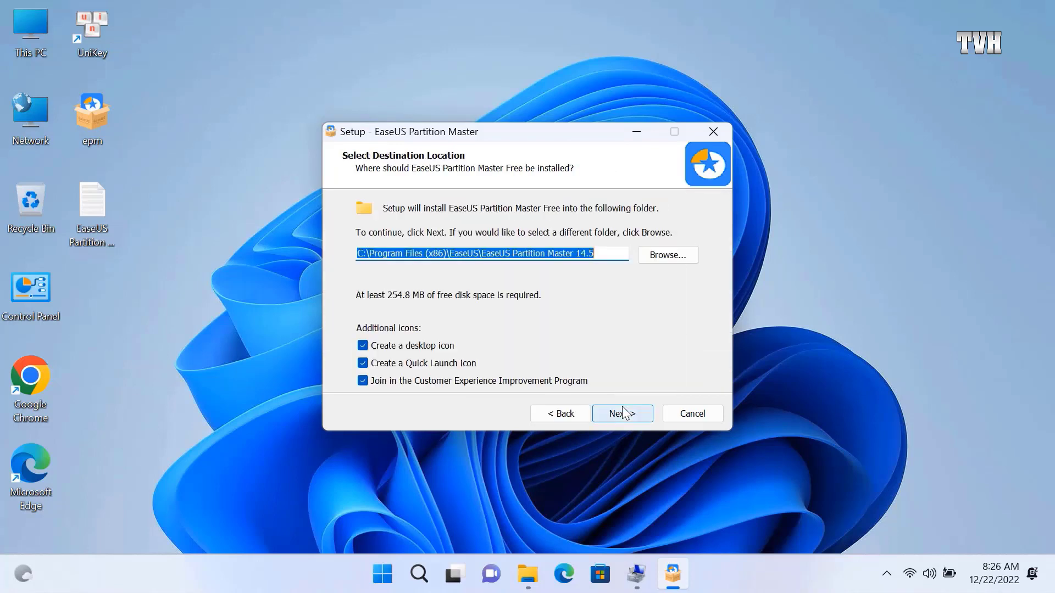
click(626, 415)
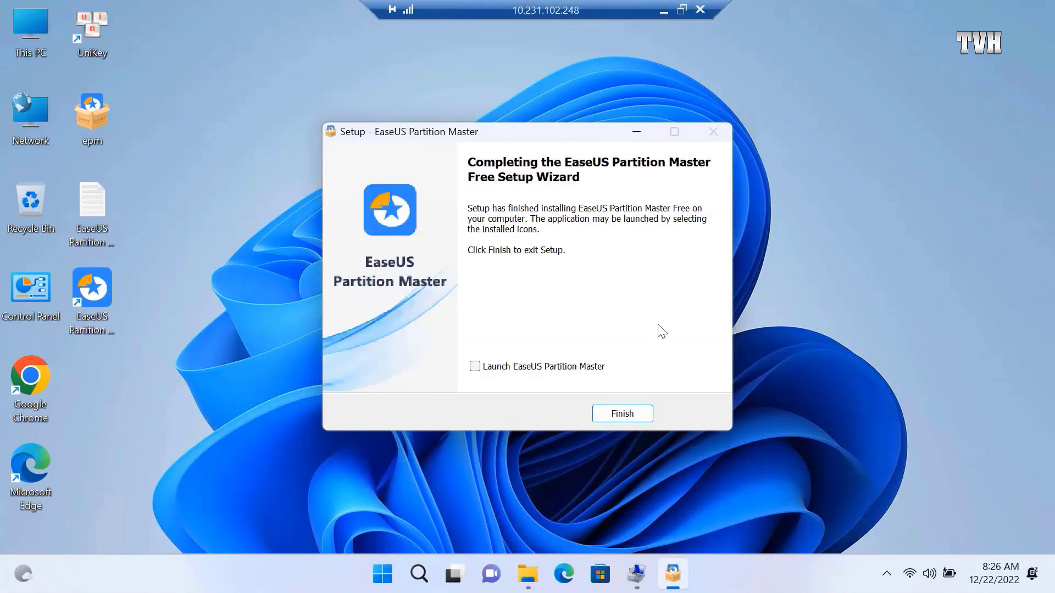
click(621, 414)
right_click(529, 172)
click(576, 241)
right_click(575, 185)
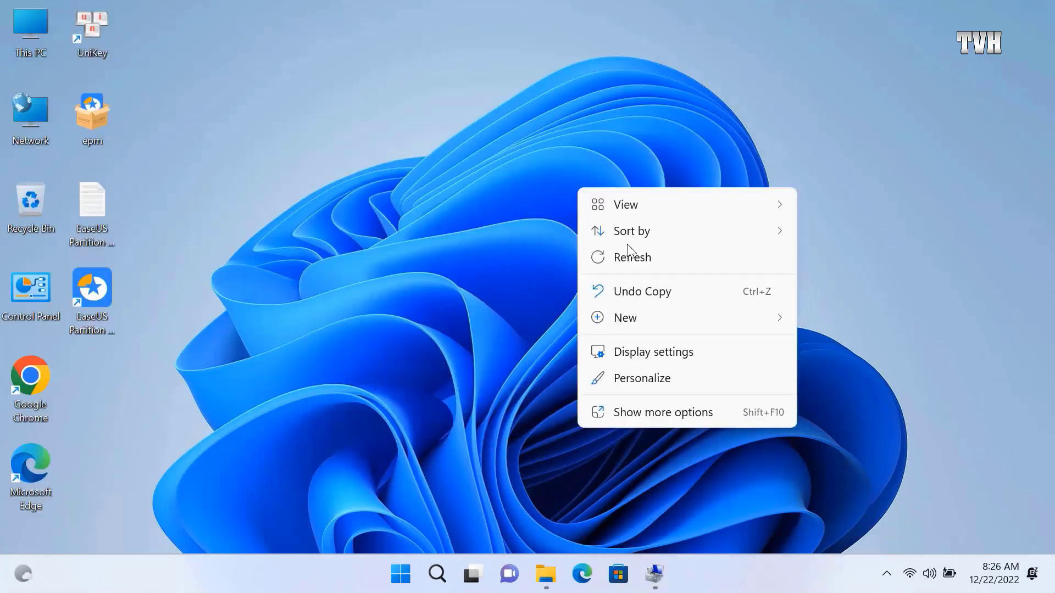
click(630, 250)
right_click(588, 196)
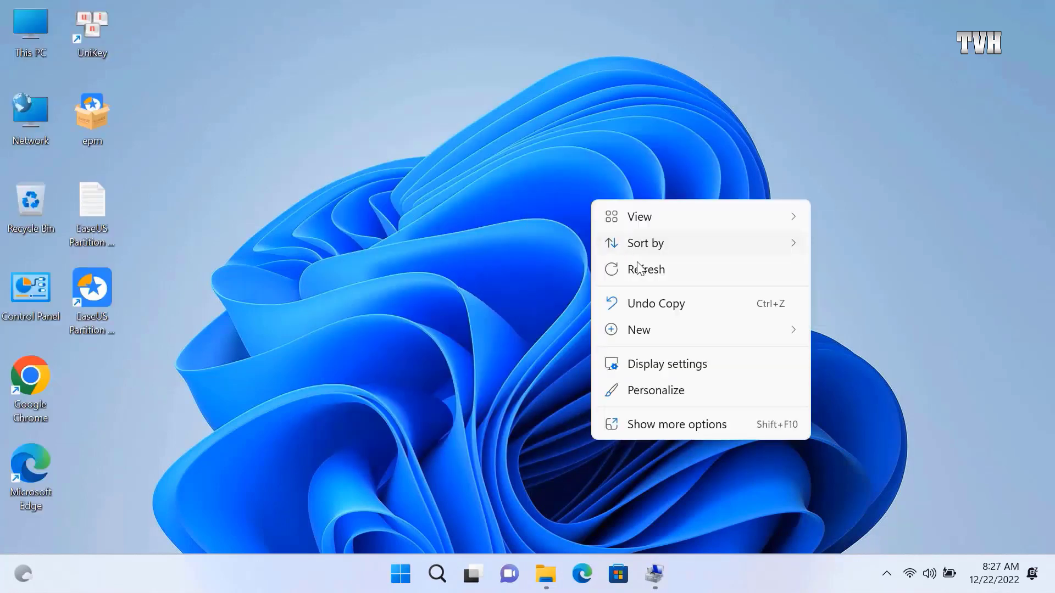
click(639, 266)
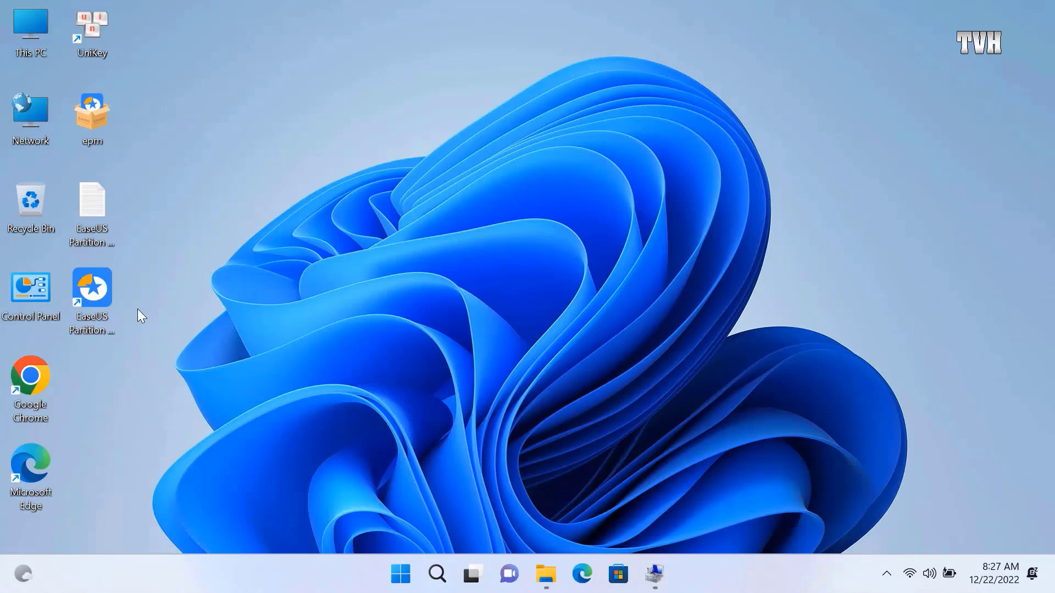
Step: Launch EaseUS Partition Master, dismiss its update, upgrade and promotional windows, and maximize the program
double_click(103, 294)
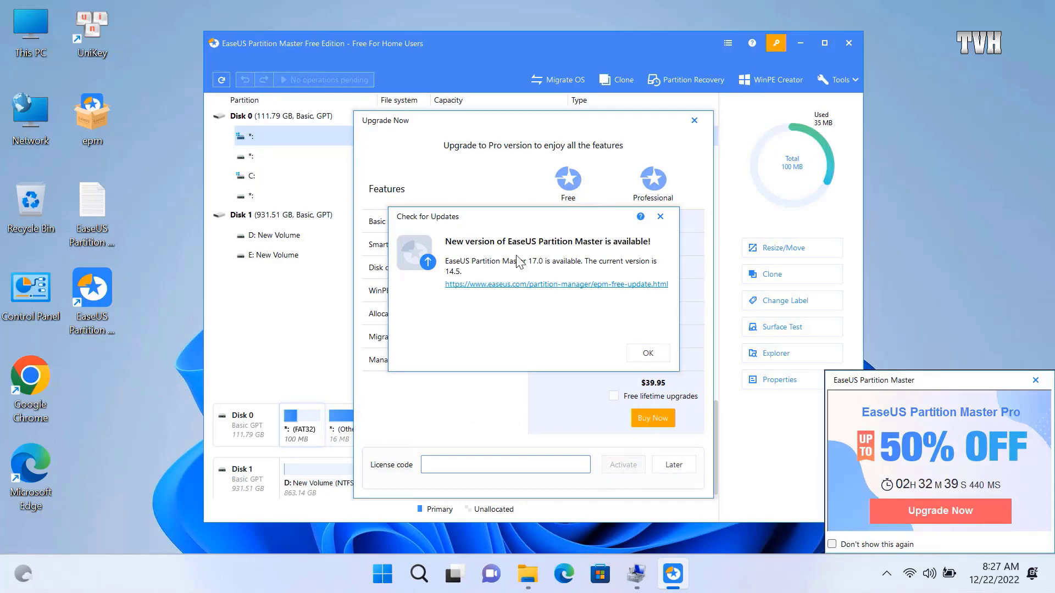
click(662, 217)
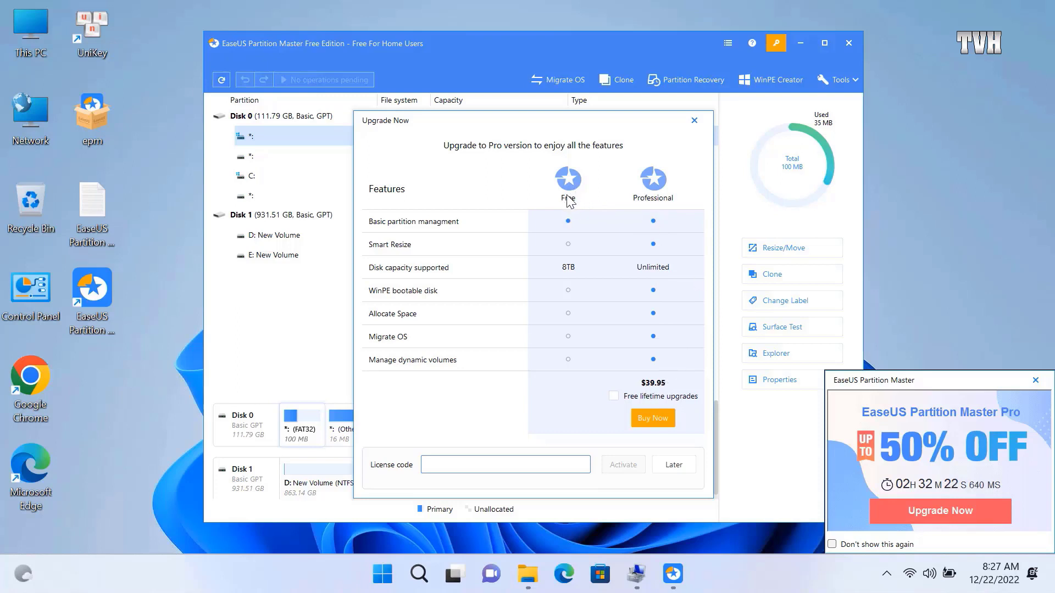
click(695, 120)
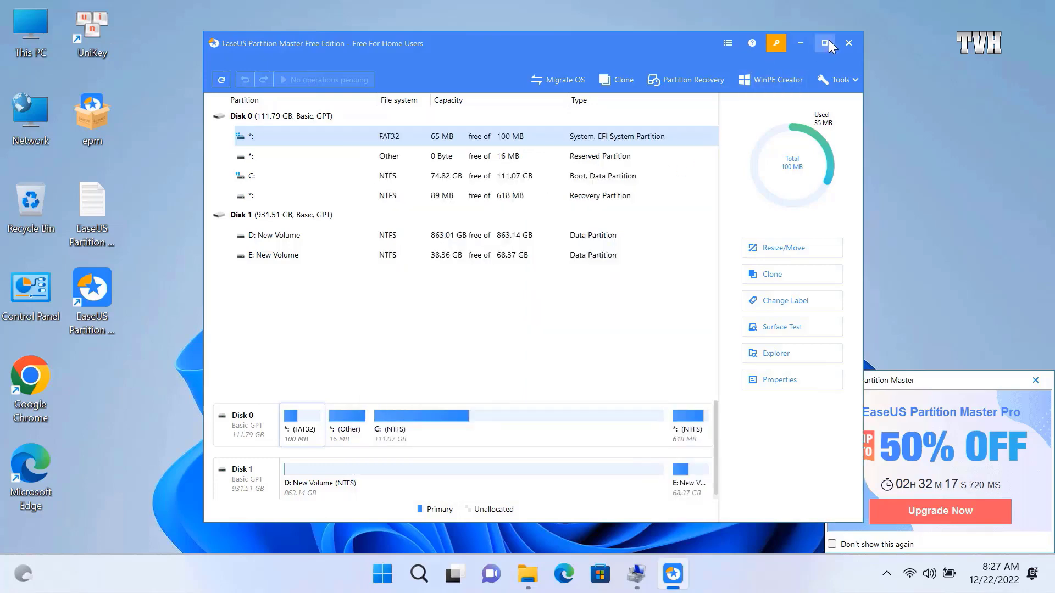
click(1035, 380)
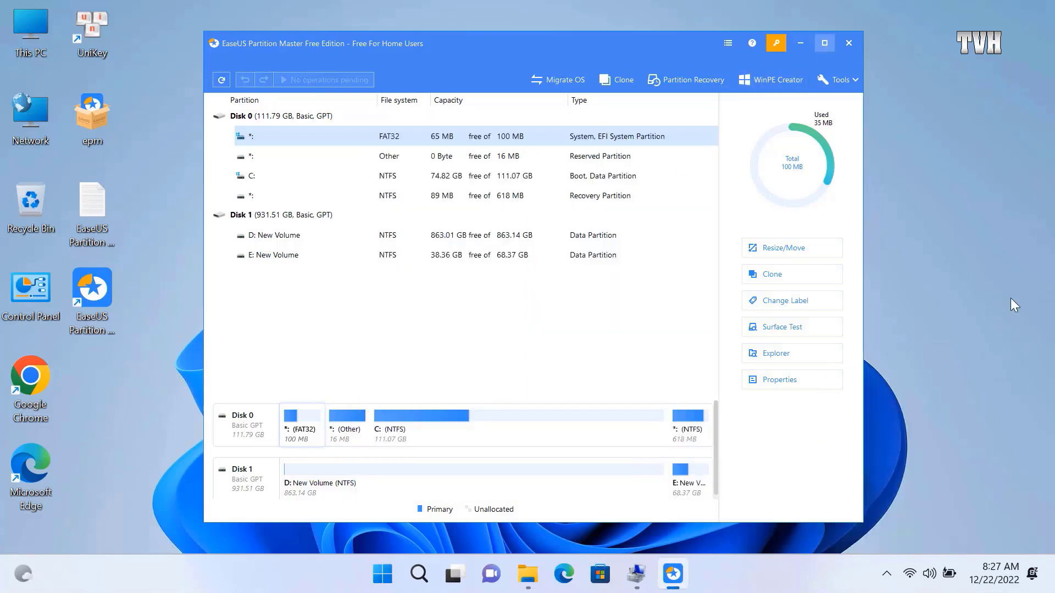
click(825, 43)
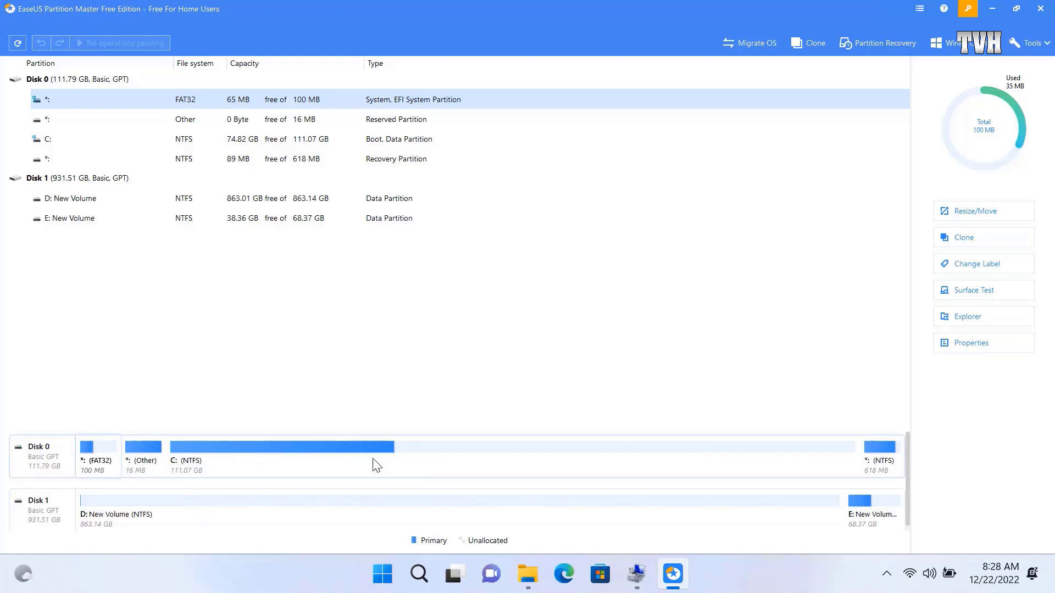
Step: Try to enlarge the C: partition on Disk 0 with Resize/Move
mouse_move(374, 465)
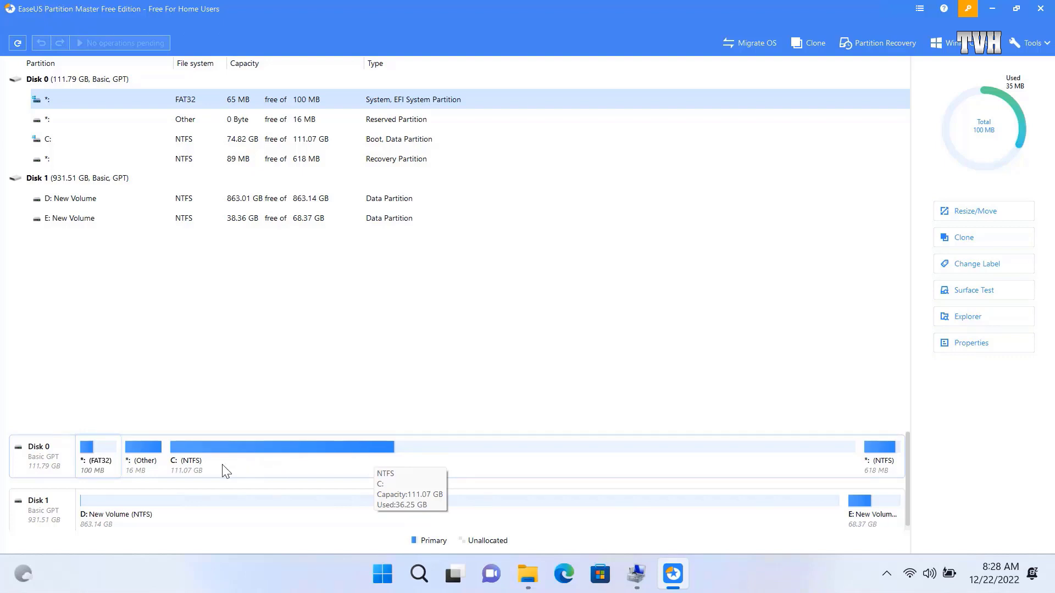
click(278, 459)
right_click(278, 458)
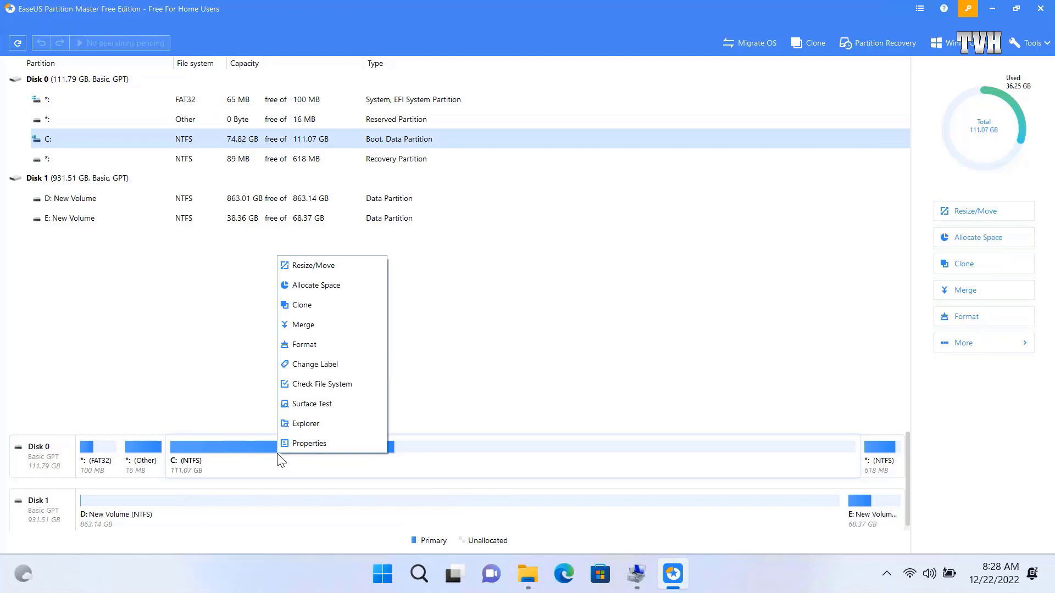
click(319, 266)
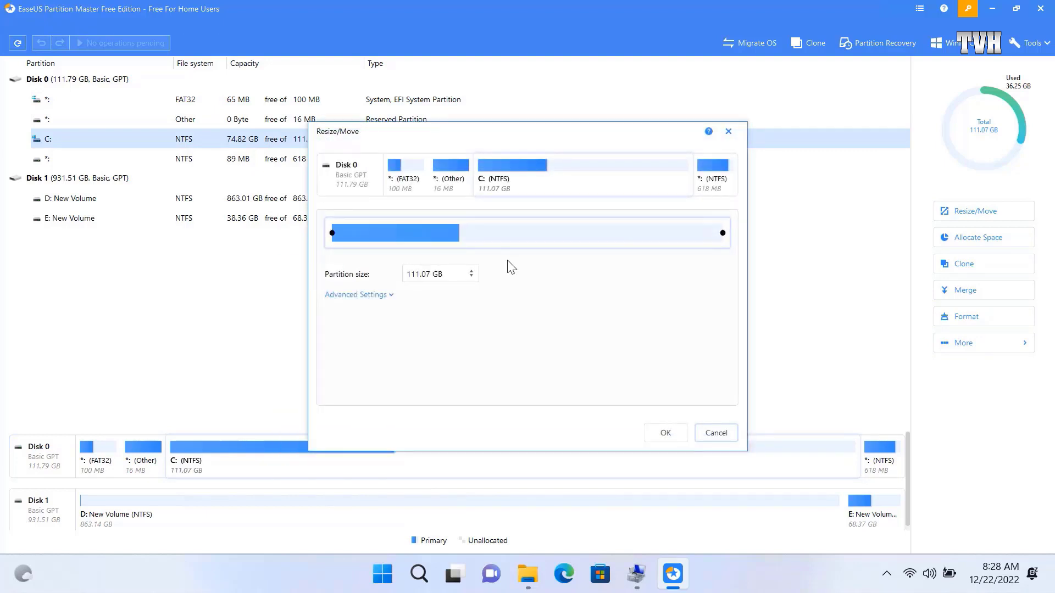
drag(723, 233, 747, 250)
click(723, 434)
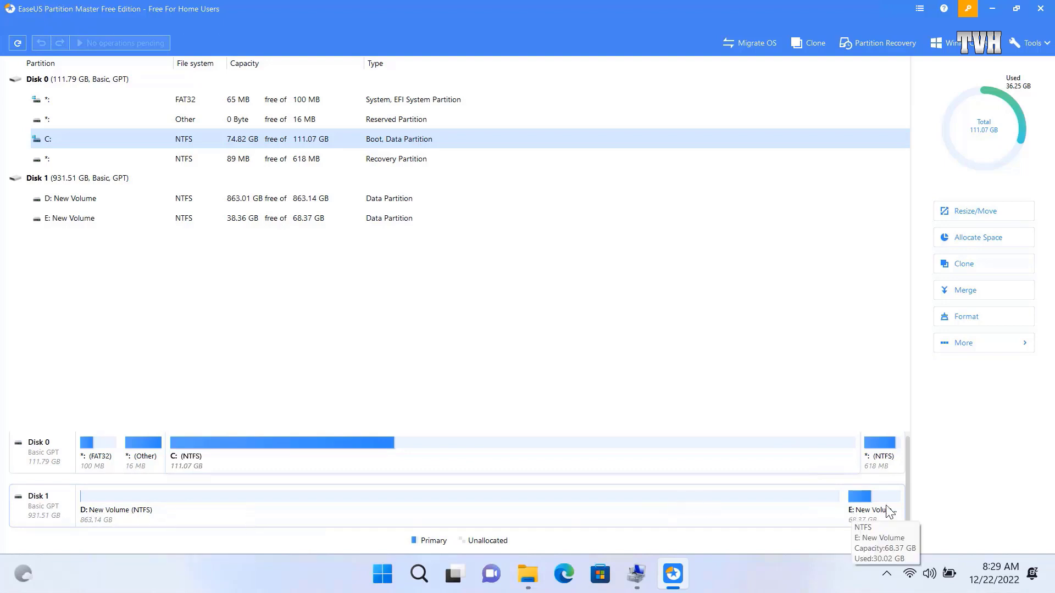
Step: Shrink the D: partition on Disk 1 to about 626.74 GB with Resize/Move, leaving unallocated space after it
right_click(566, 509)
click(601, 240)
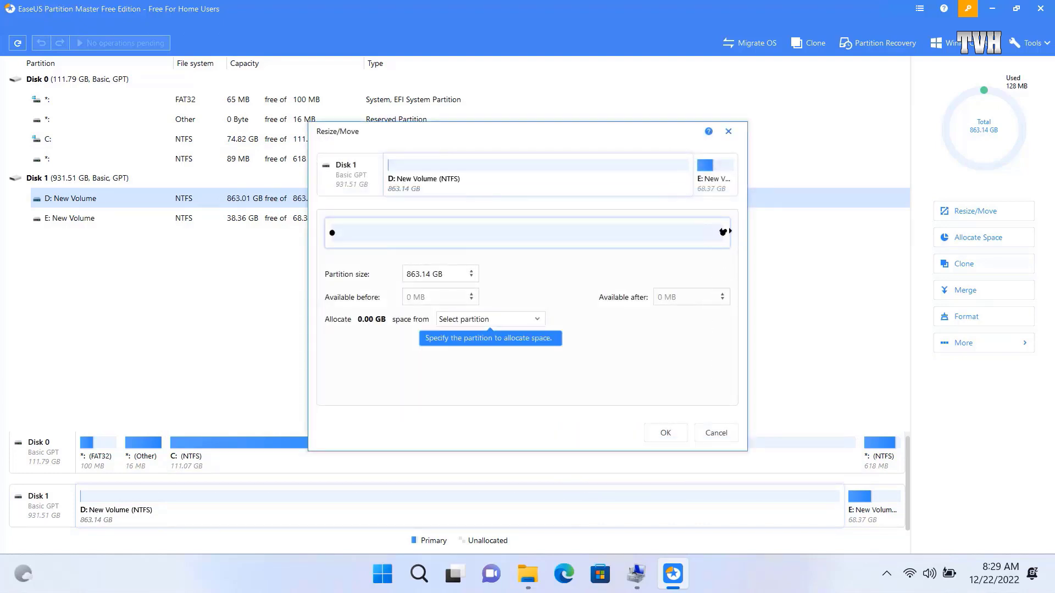
drag(723, 232, 619, 244)
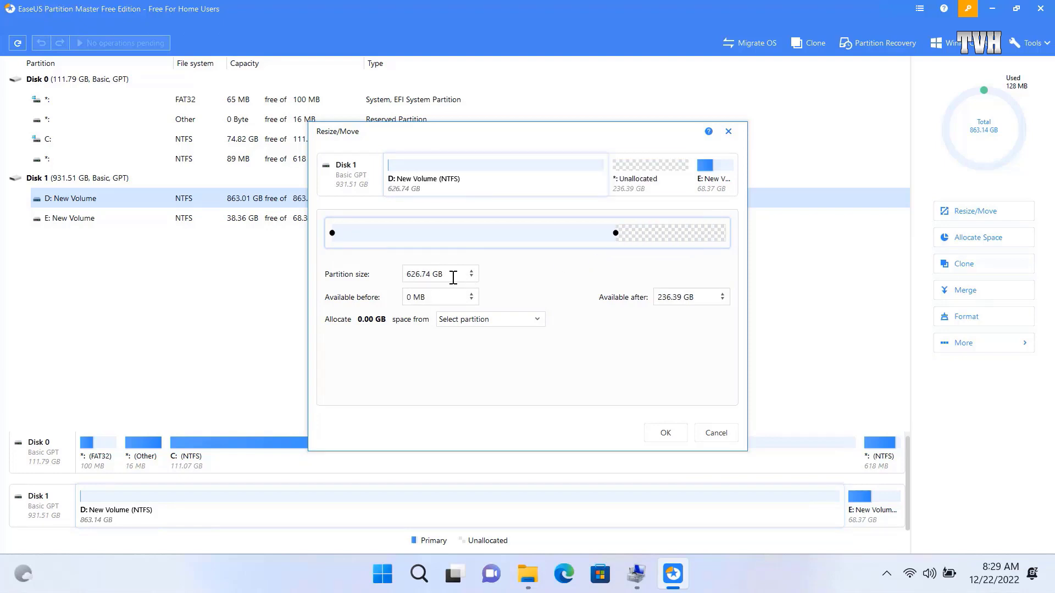
click(666, 433)
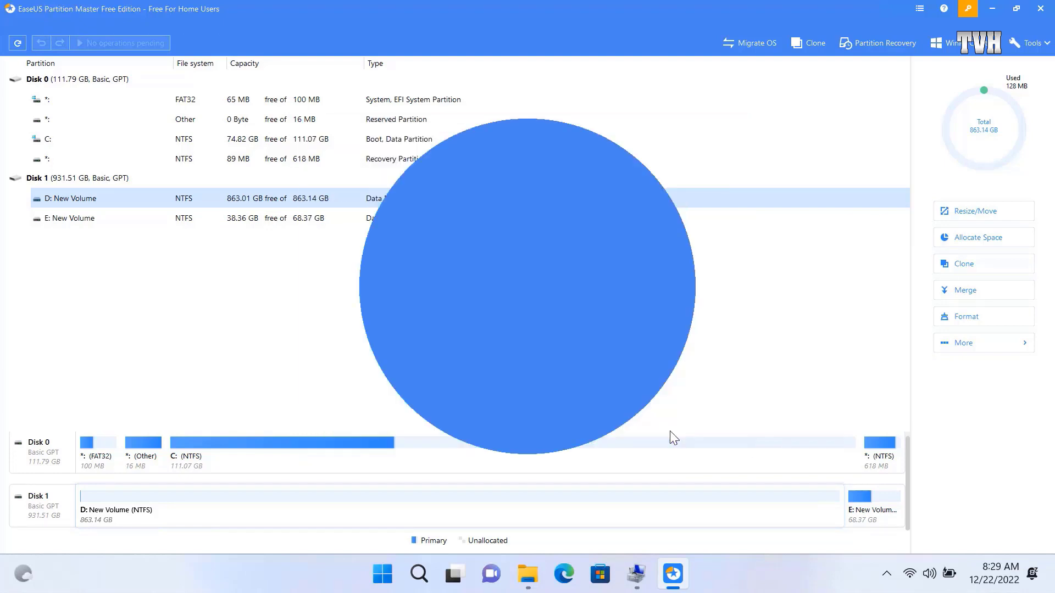
Step: Extend the E: partition on Disk 1 to 304.77 GB with Resize/Move, using all the unallocated space before it
right_click(882, 511)
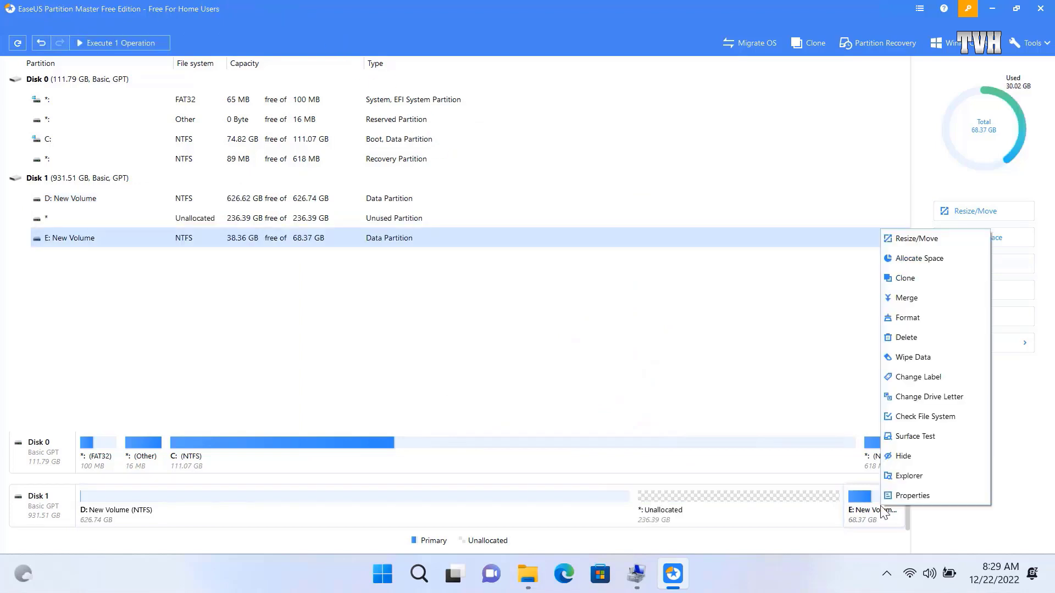
click(917, 242)
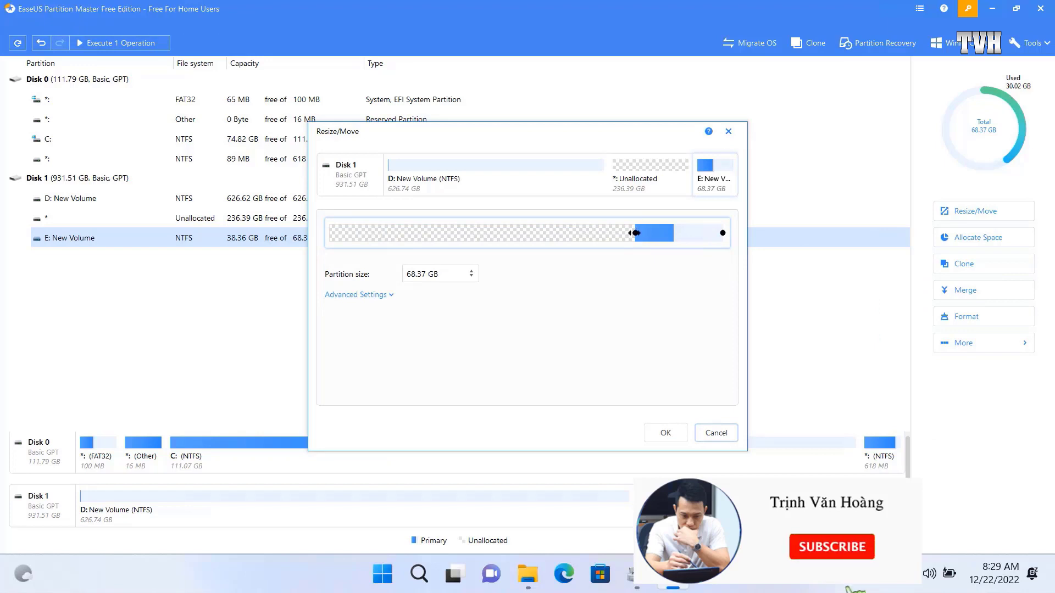
drag(637, 233, 319, 243)
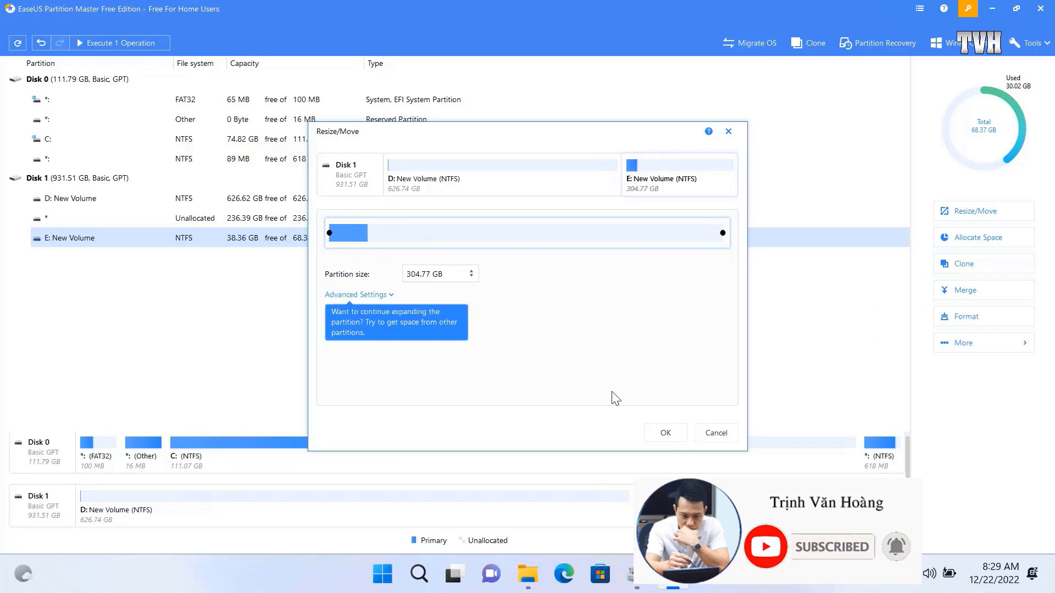
click(666, 432)
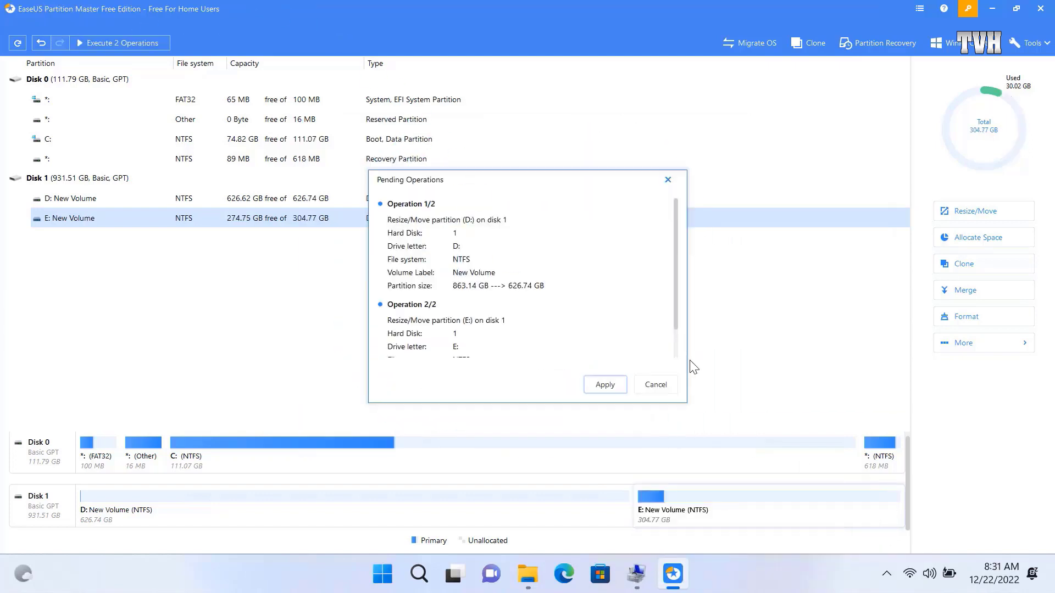
Step: Apply the two pending resize operations for D: and E: on Disk 1, finish the process and dismiss the rating window
click(657, 385)
click(648, 385)
click(145, 41)
click(606, 387)
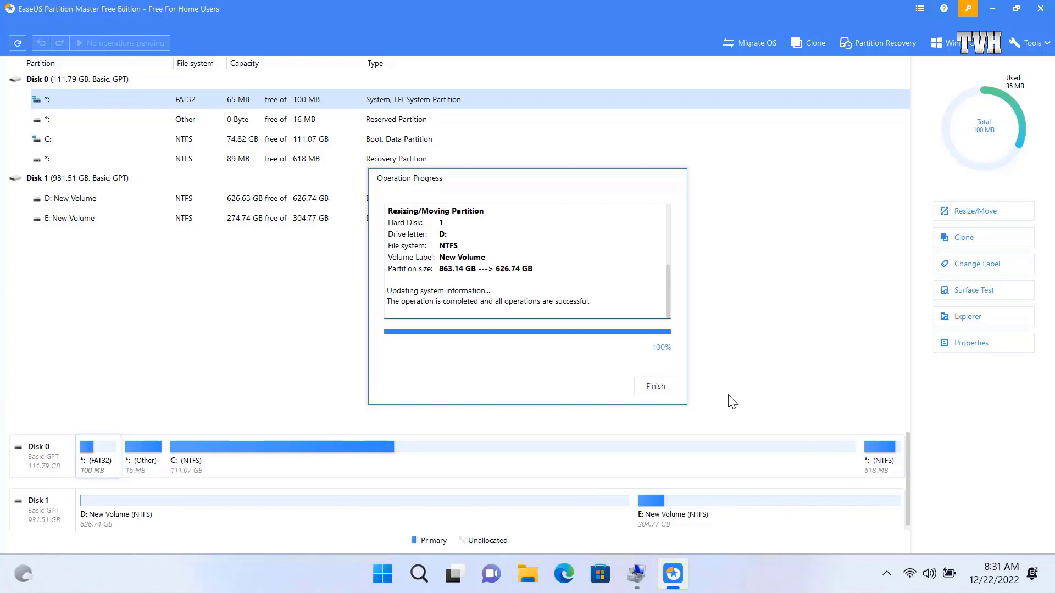
click(652, 389)
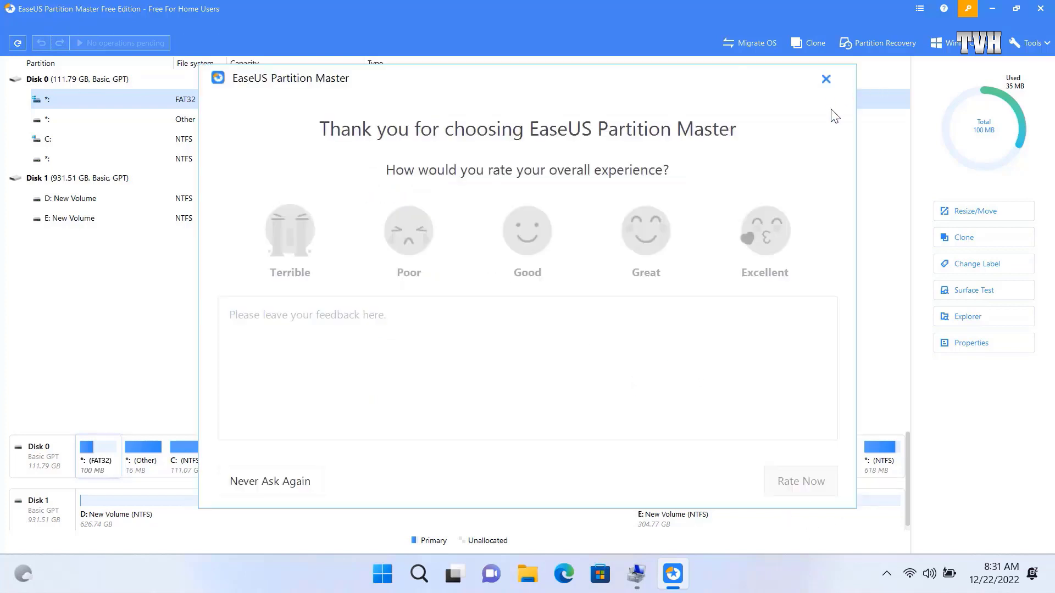
click(827, 79)
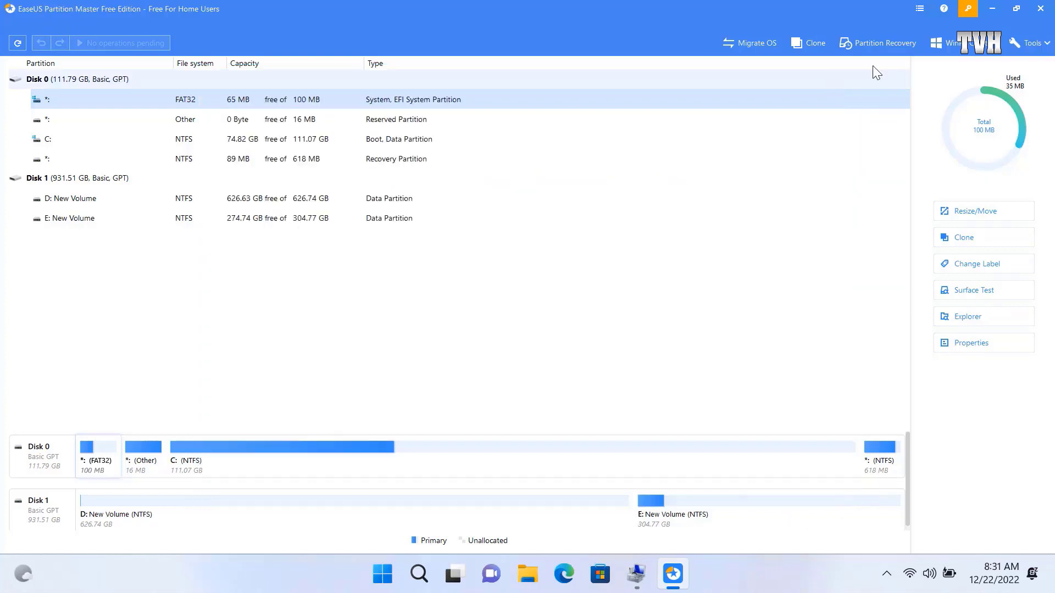
Step: Switch to the desktop, check the sizes of D: and E: in This PC and E:'s files, and close File Explorer
click(993, 8)
right_click(522, 113)
click(601, 168)
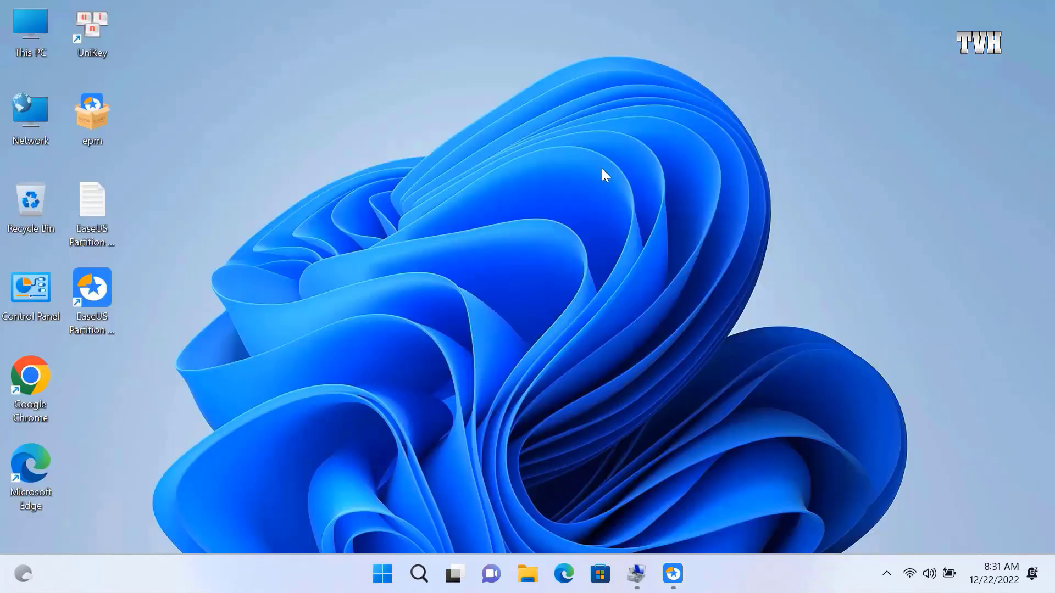
double_click(30, 34)
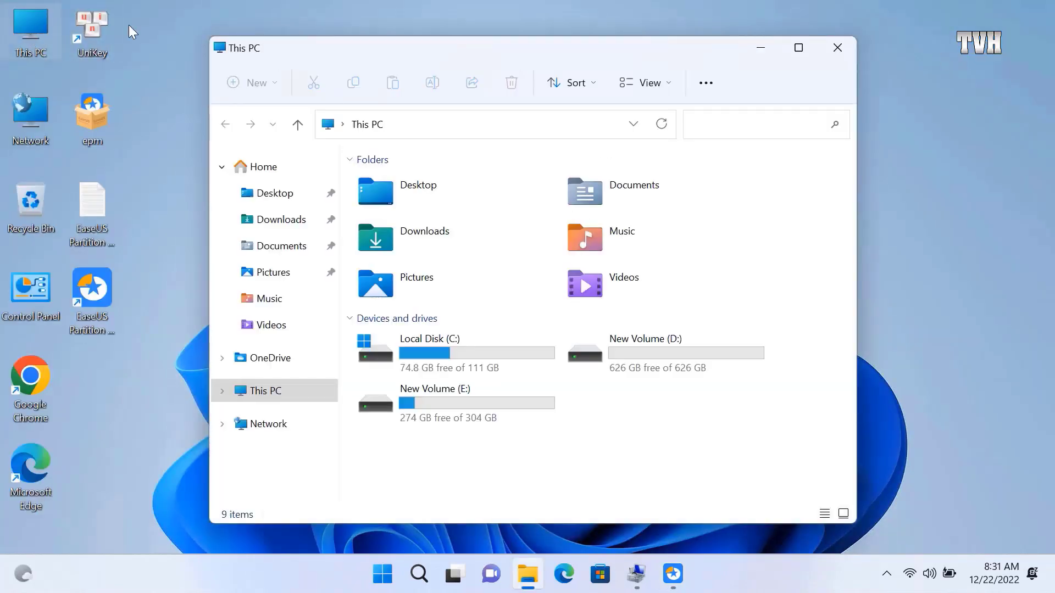
click(795, 44)
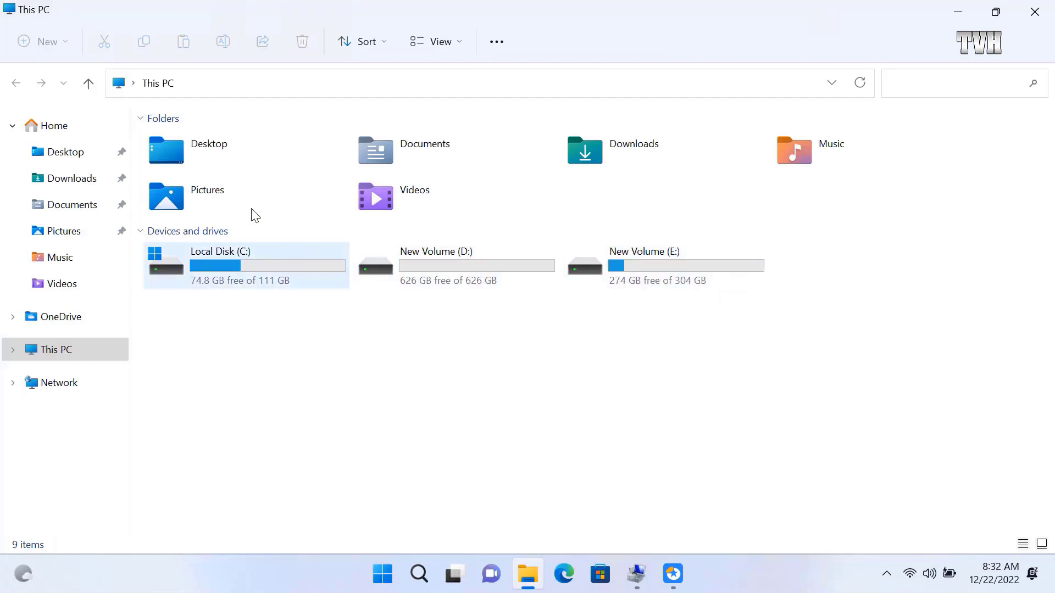
double_click(640, 267)
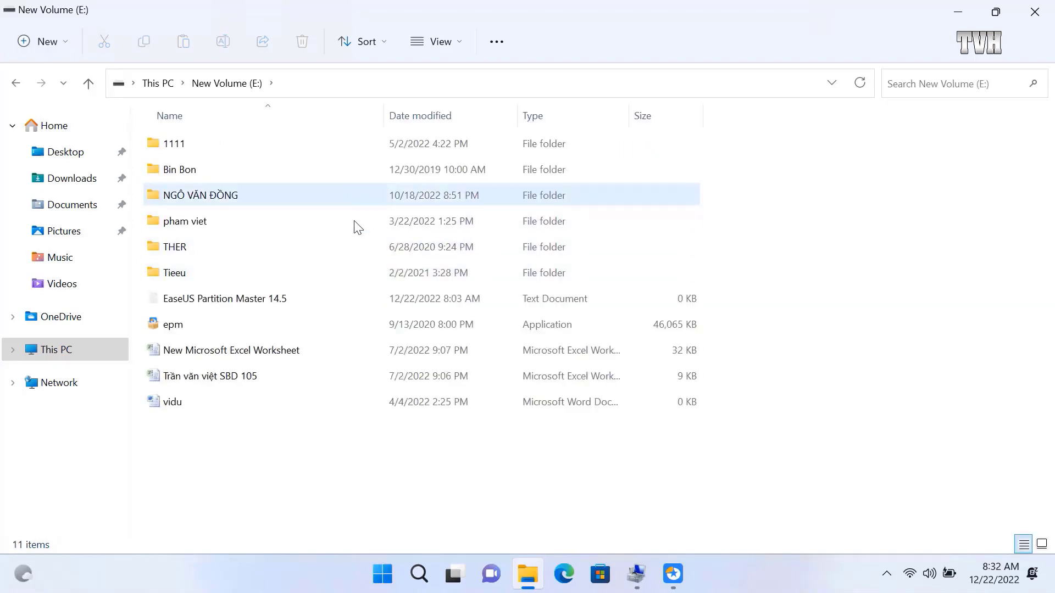
click(16, 83)
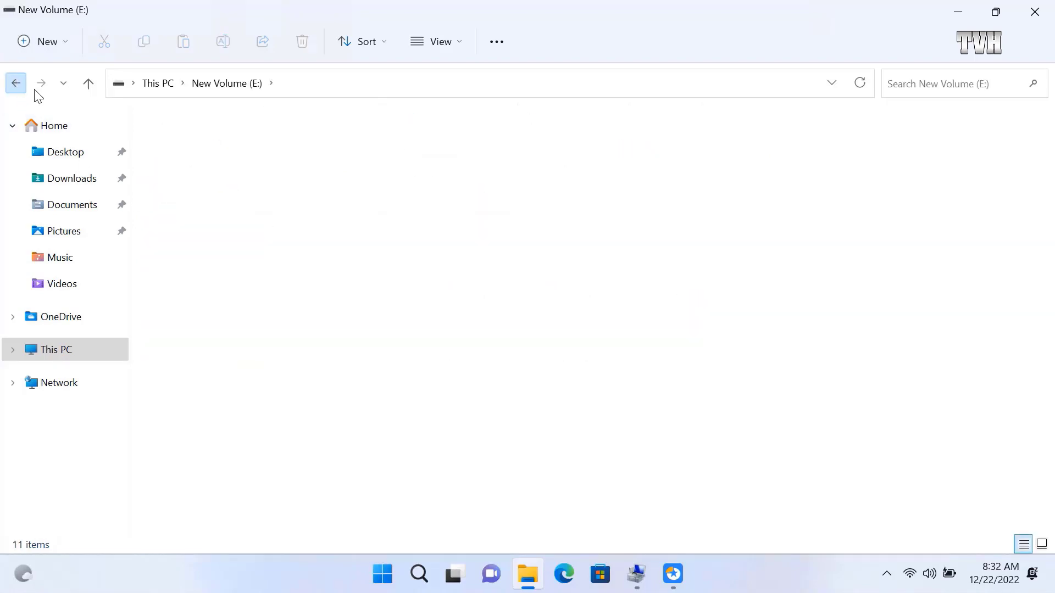
double_click(514, 290)
key(alt+F4)
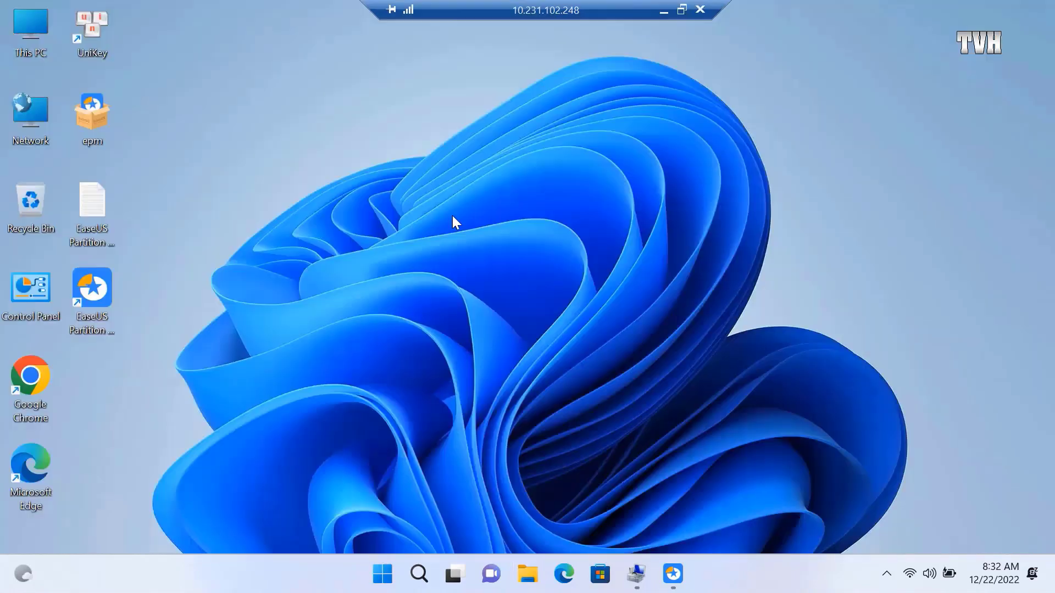
right_click(475, 208)
click(514, 277)
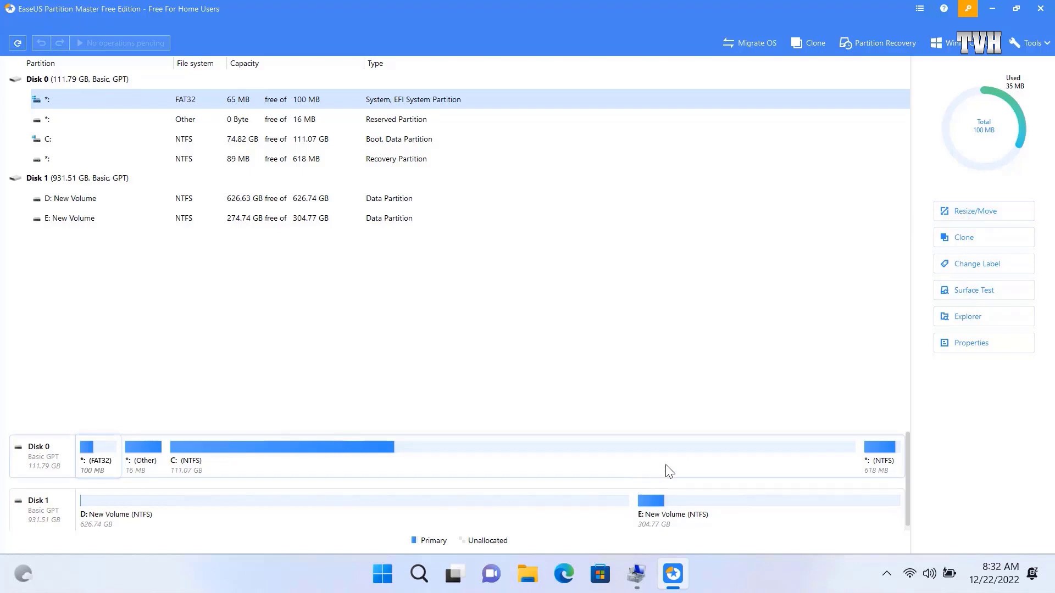
right_click(698, 516)
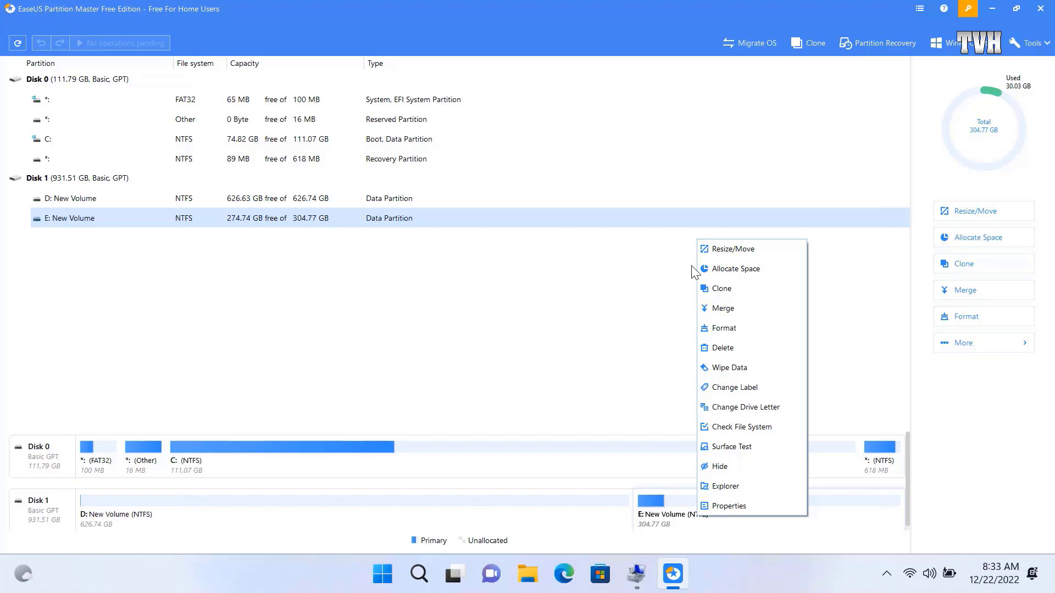
click(605, 159)
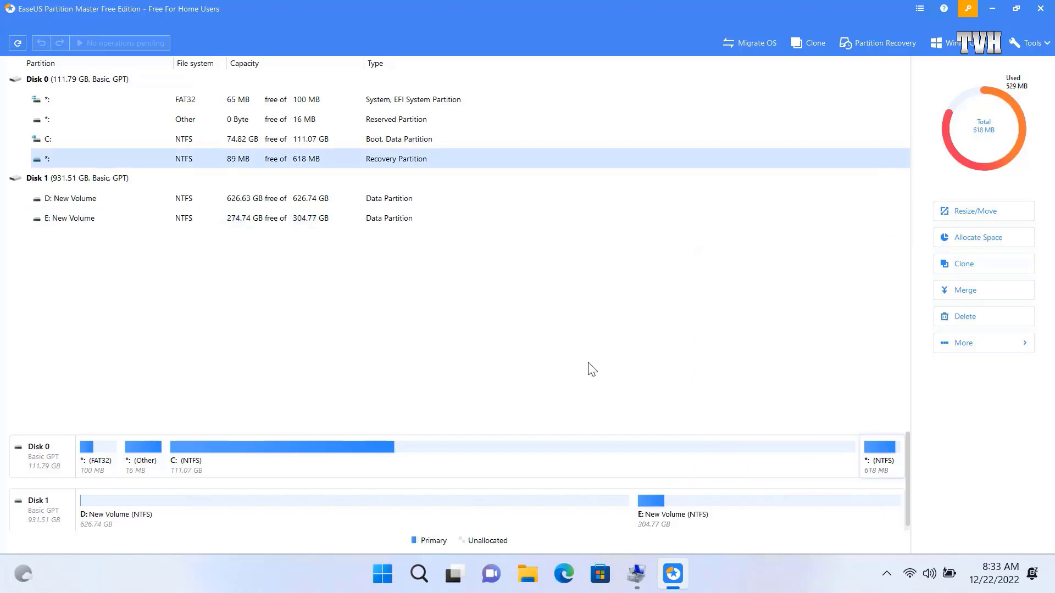